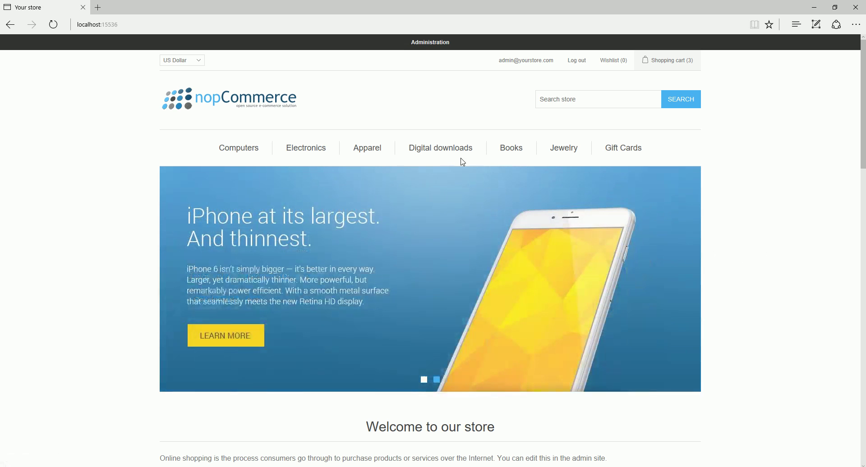
# Open the catalog's product attributes list in the store administration and look at the Version attribute
pyautogui.click(438, 44)
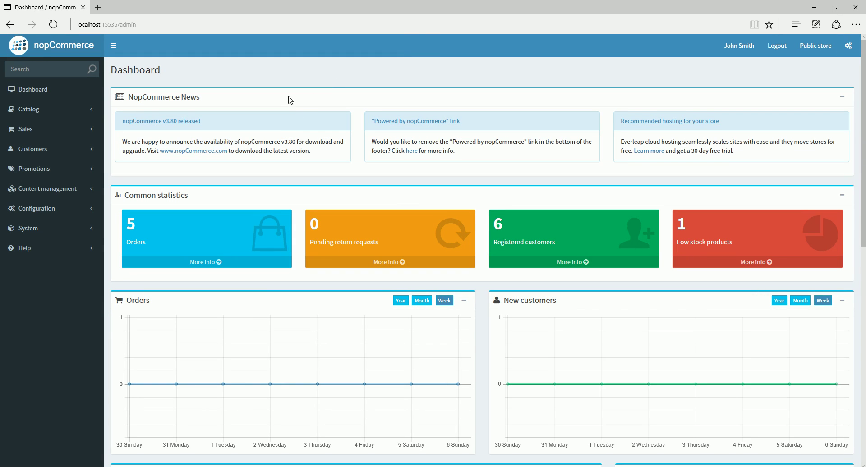
pyautogui.click(49, 111)
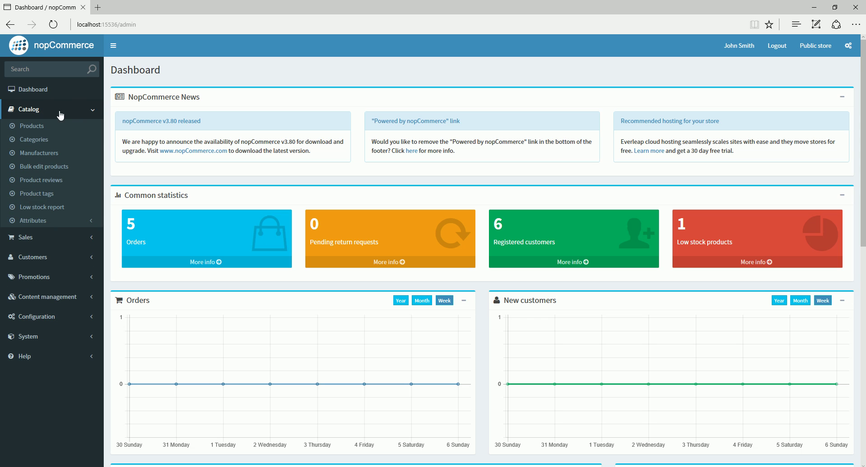
pyautogui.click(53, 220)
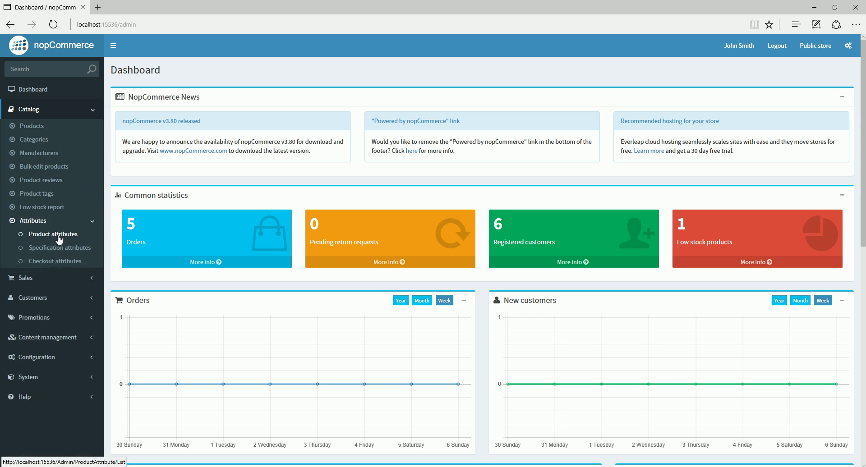
pyautogui.click(58, 236)
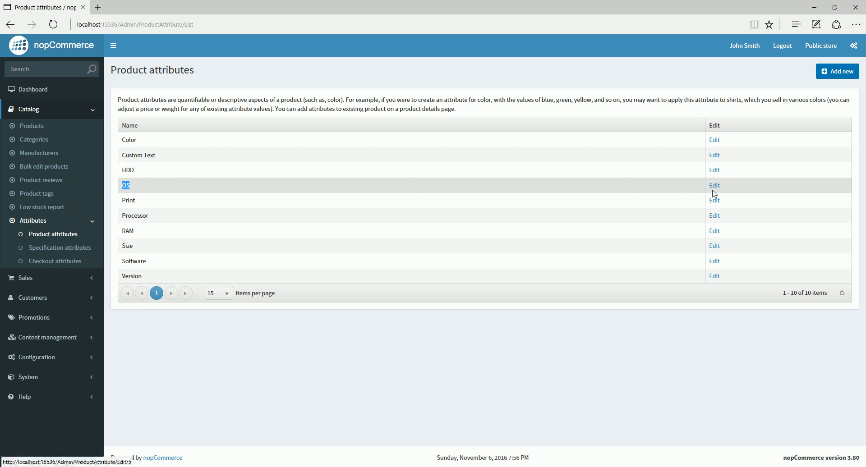
pyautogui.doubleClick(124, 281)
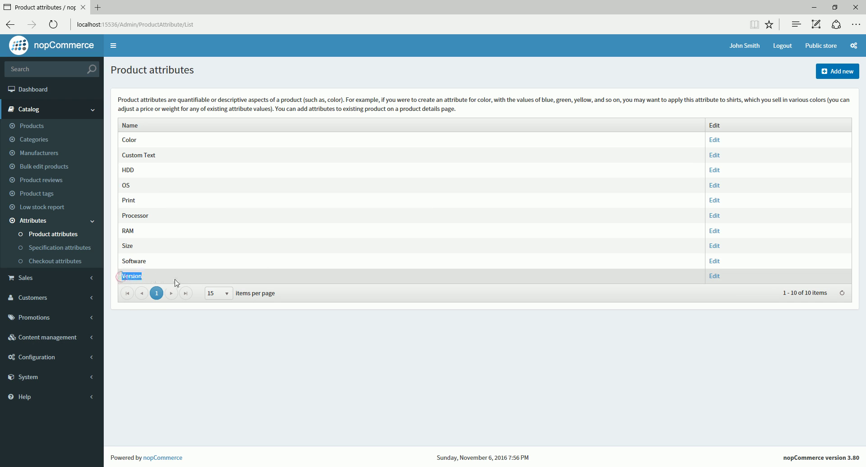
pyautogui.click(165, 331)
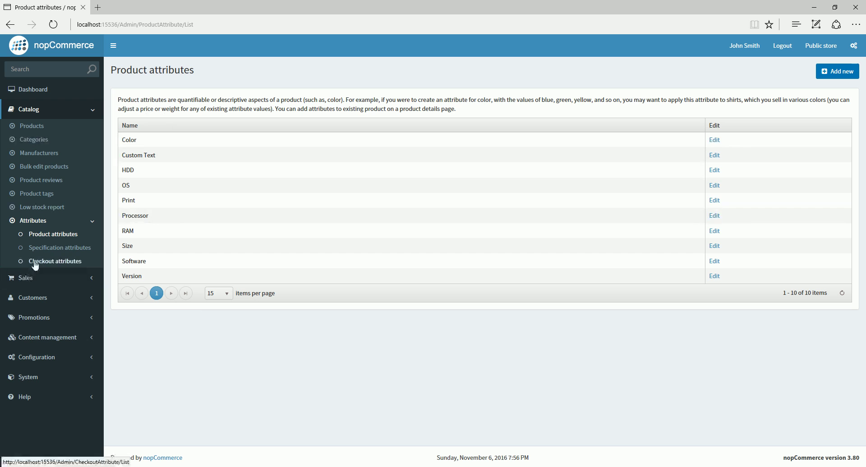
# Open the Digital Storm VANQUISH 3 Custom Performance PC product for editing and show its product attributes
pyautogui.click(30, 131)
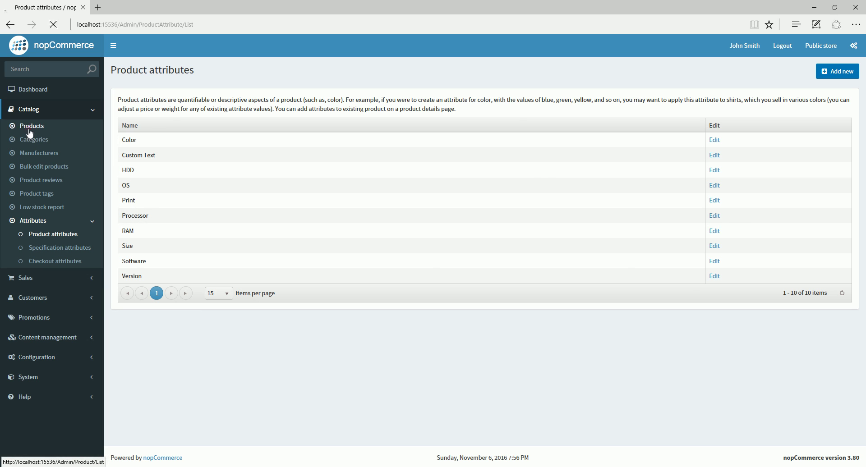
pyautogui.scroll(-8, 348, 291)
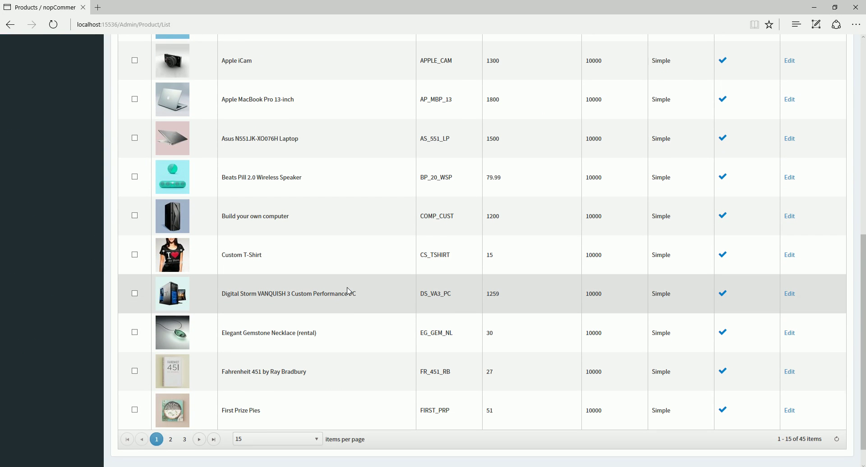
pyautogui.moveTo(228, 295); pyautogui.dragTo(356, 294)
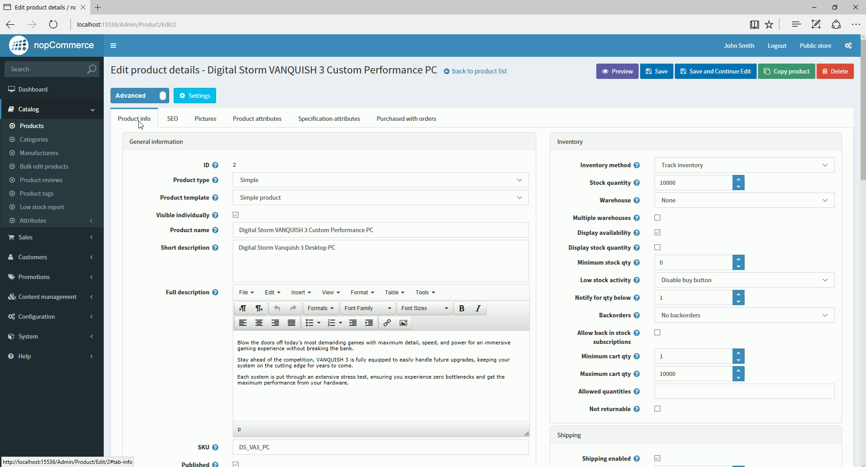
pyautogui.click(255, 121)
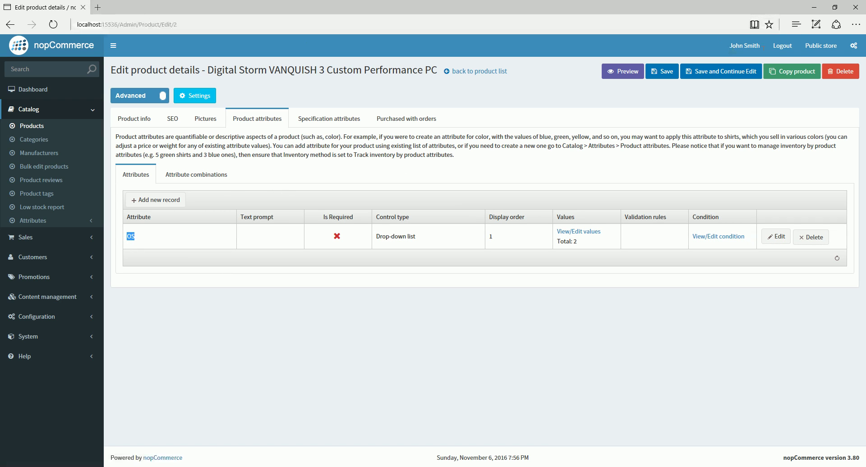
# Open the public store in a new browser tab and go to the Digital Storm VANQUISH 3 product page under Desktops
pyautogui.rightClick(817, 48)
pyautogui.click(775, 55)
pyautogui.click(121, 8)
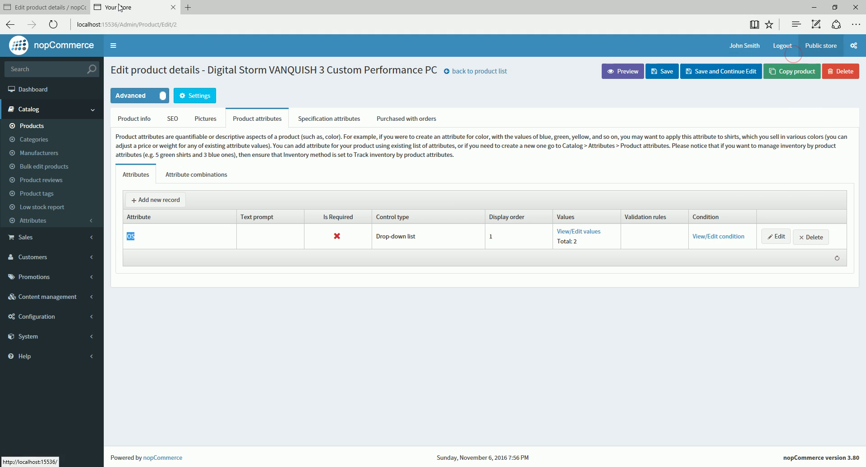
pyautogui.moveTo(227, 149)
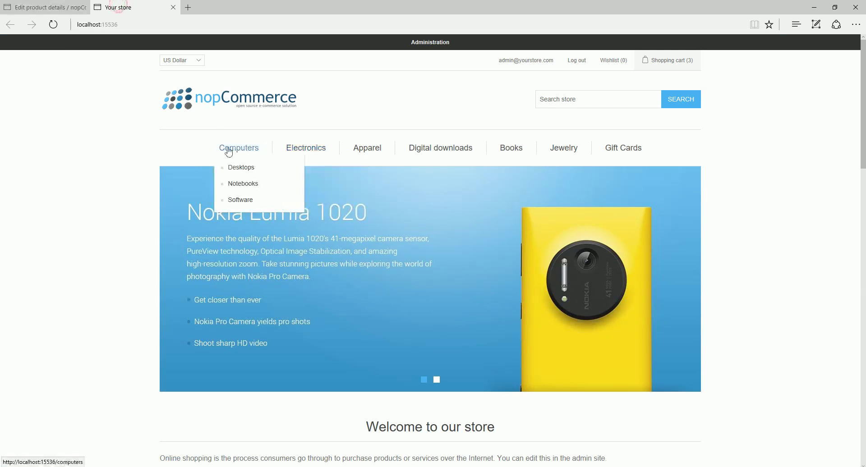
pyautogui.click(243, 172)
pyautogui.scroll(-5, 451, 226)
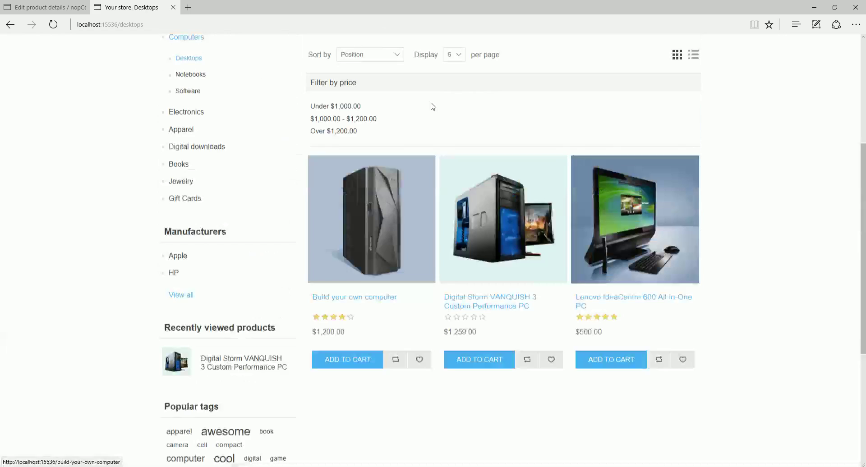
pyautogui.click(501, 236)
pyautogui.scroll(-2, 496, 230)
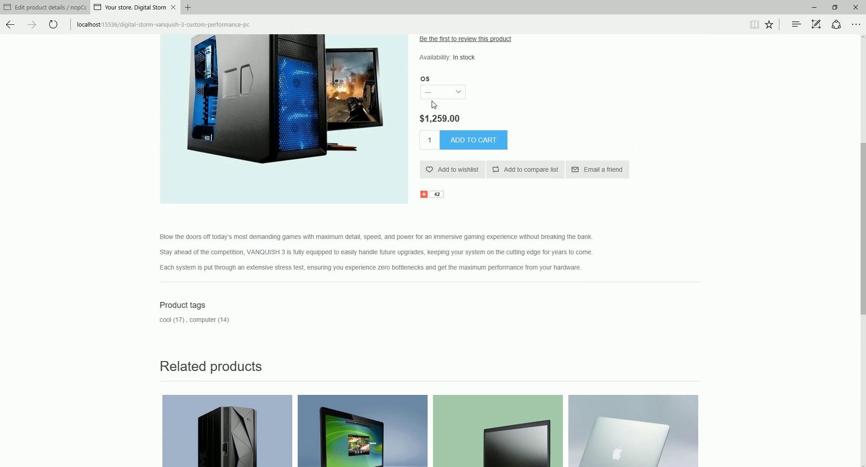
# Check the OS attribute's choices on the product page, selecting Windows, and close the public store
pyautogui.click(444, 92)
pyautogui.click(450, 109)
pyautogui.click(440, 88)
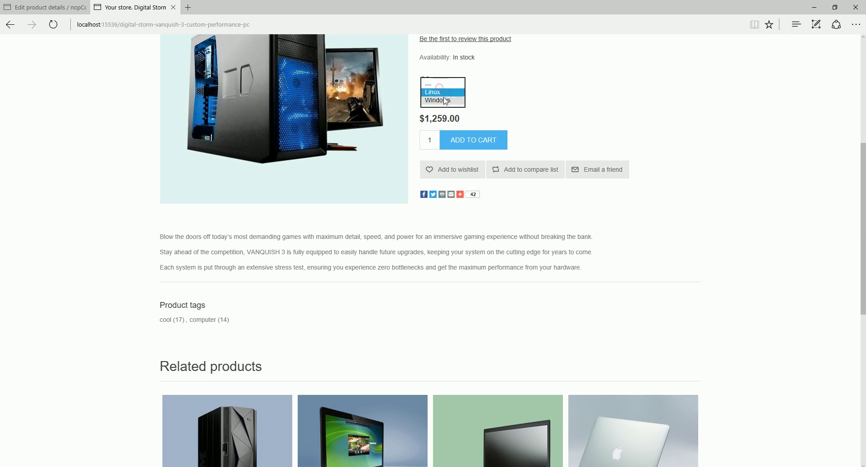
pyautogui.scroll(5, 459, 109)
pyautogui.scroll(-4, 479, 332)
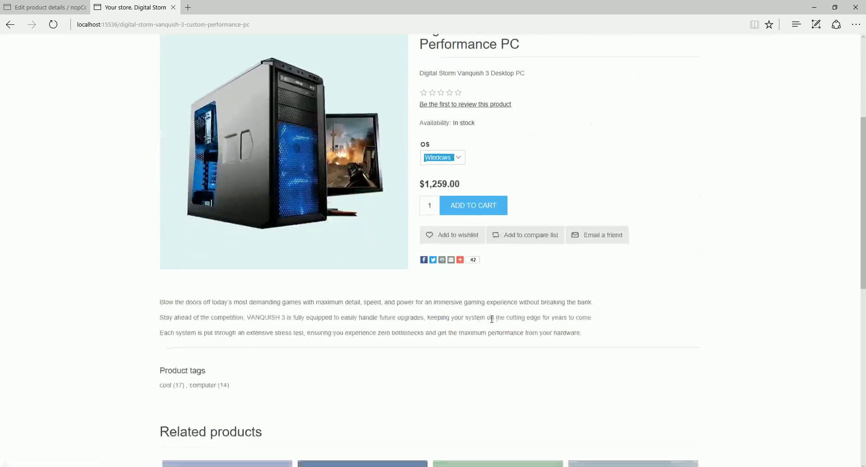
pyautogui.hotkey('alt', 'Down')
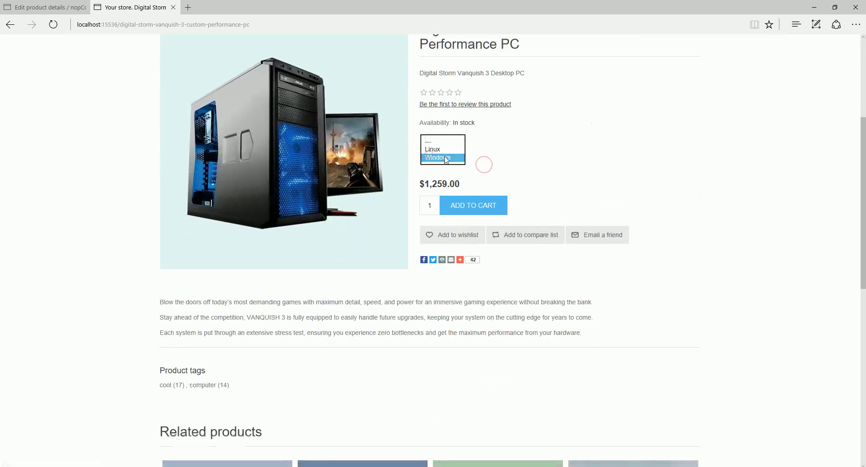
pyautogui.click(482, 153)
pyautogui.click(173, 8)
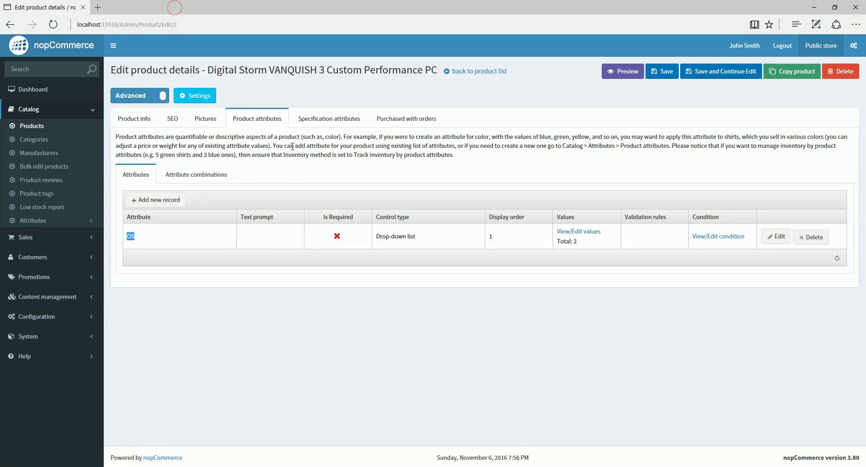
# Add the Version attribute to the product as a drop-down list with display order 2
pyautogui.click(359, 176)
pyautogui.click(148, 202)
pyautogui.click(163, 239)
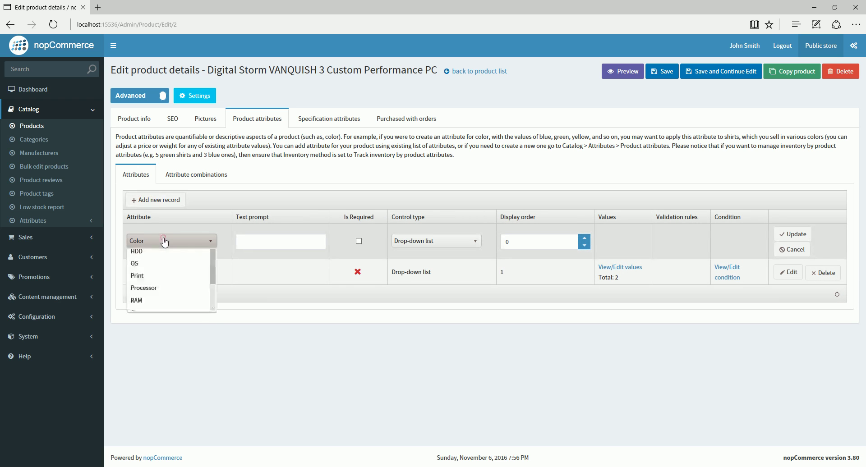
pyautogui.scroll(-1, 156, 293)
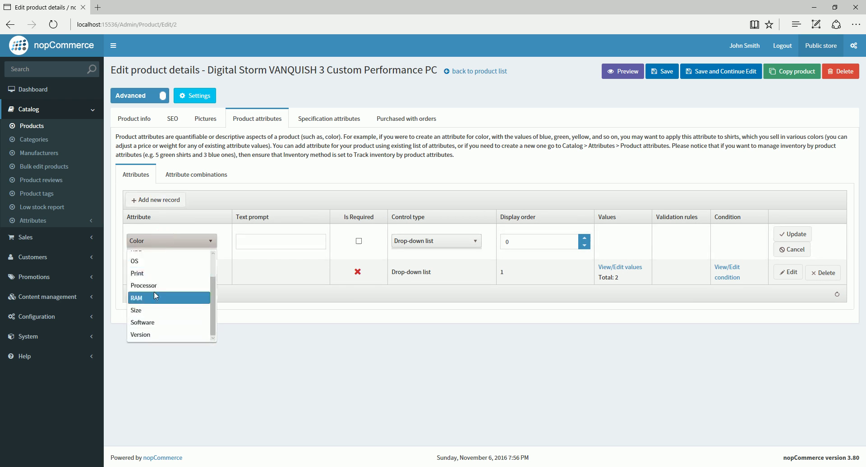
pyautogui.click(154, 334)
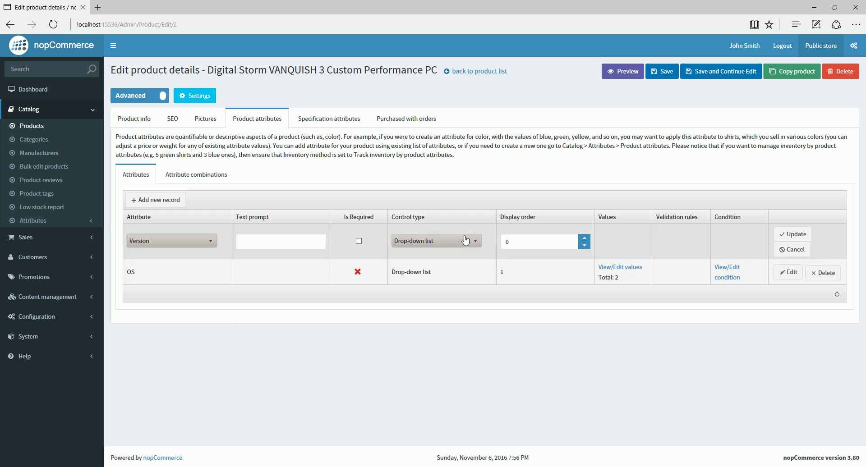
pyautogui.click(444, 245)
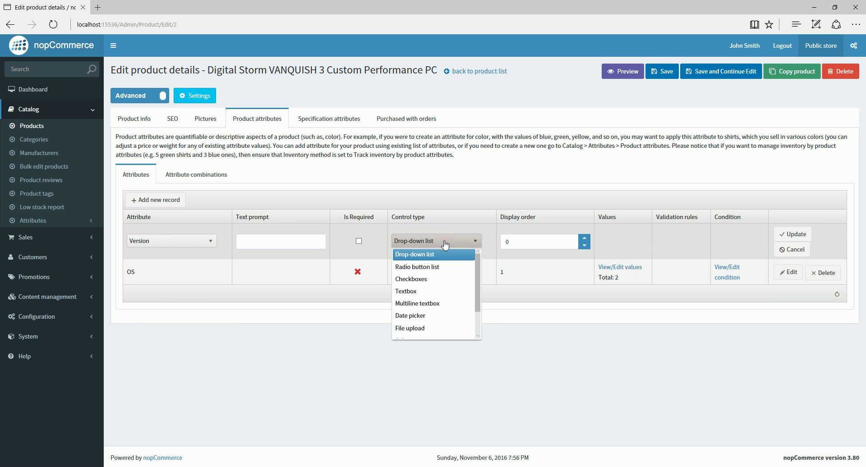
pyautogui.click(444, 243)
pyautogui.click(521, 246)
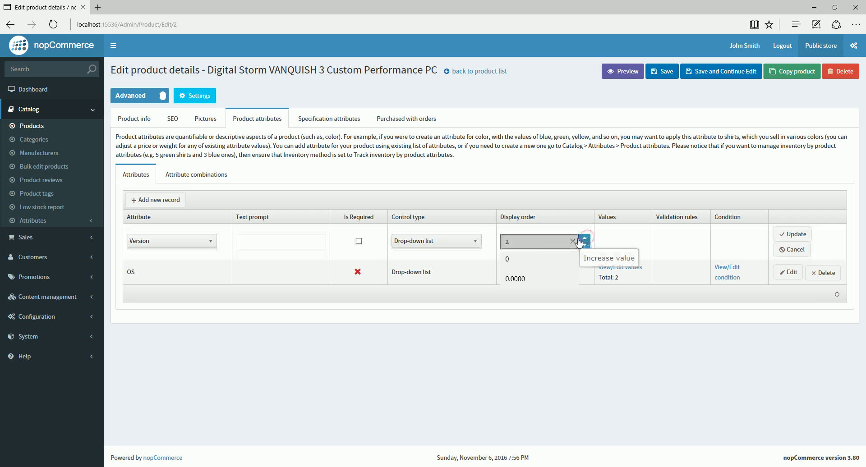
pyautogui.click(790, 238)
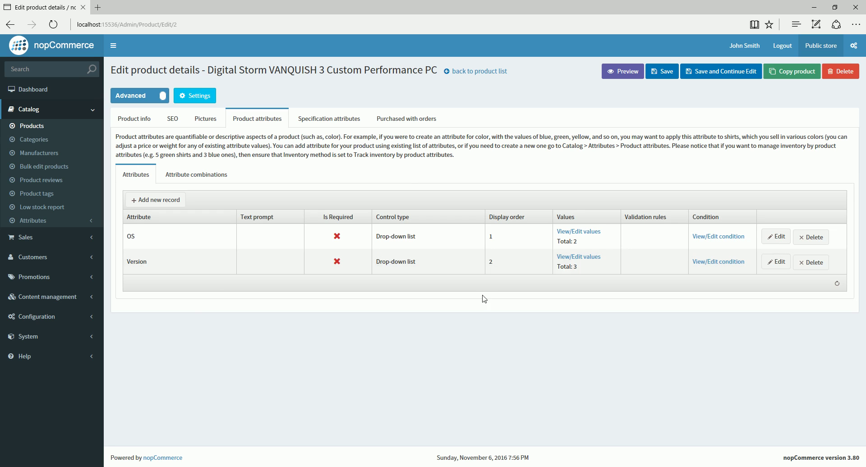
# Review the Version attribute's record and its list of values, and return to the product details
pyautogui.moveTo(126, 260); pyautogui.dragTo(702, 269)
pyautogui.click(697, 288)
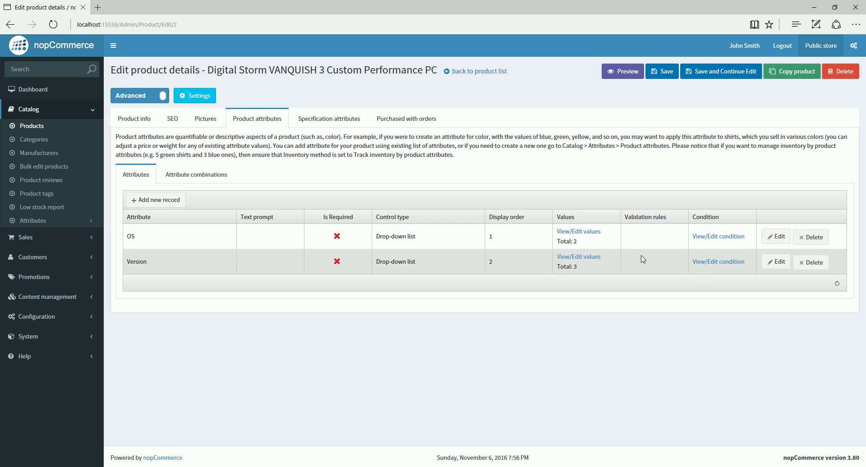
pyautogui.click(591, 263)
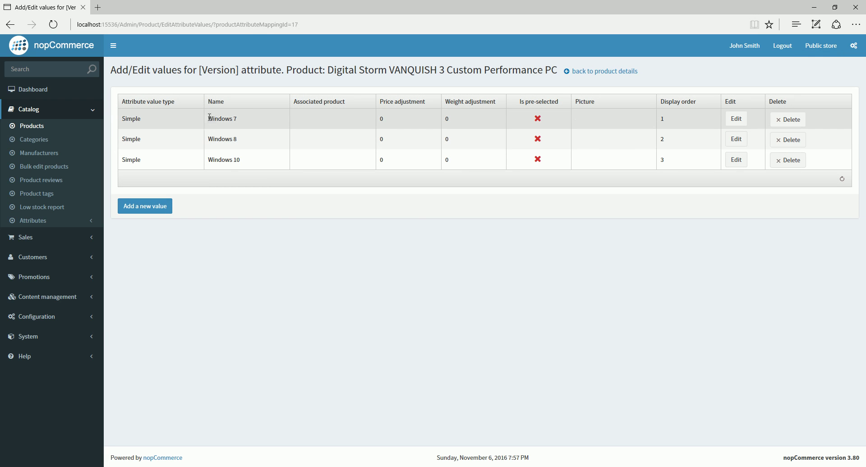
pyautogui.moveTo(210, 117); pyautogui.dragTo(244, 117)
pyautogui.moveTo(206, 137); pyautogui.dragTo(243, 160)
pyautogui.click(255, 162)
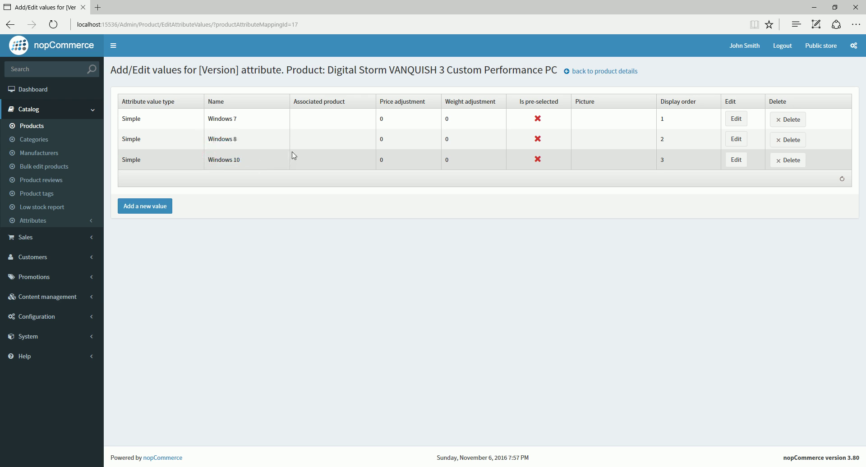
pyautogui.click(583, 72)
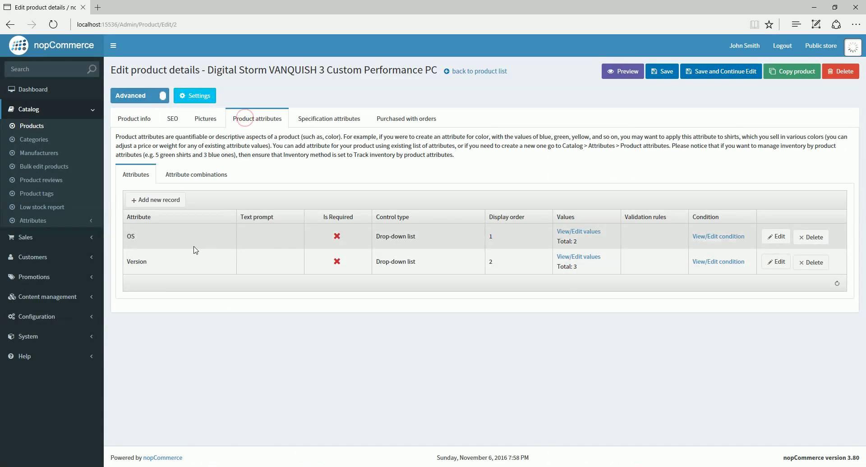
# Enable a condition on the Version attribute requiring OS to be Windows, and save the product while continuing to edit
pyautogui.click(717, 264)
pyautogui.click(39, 127)
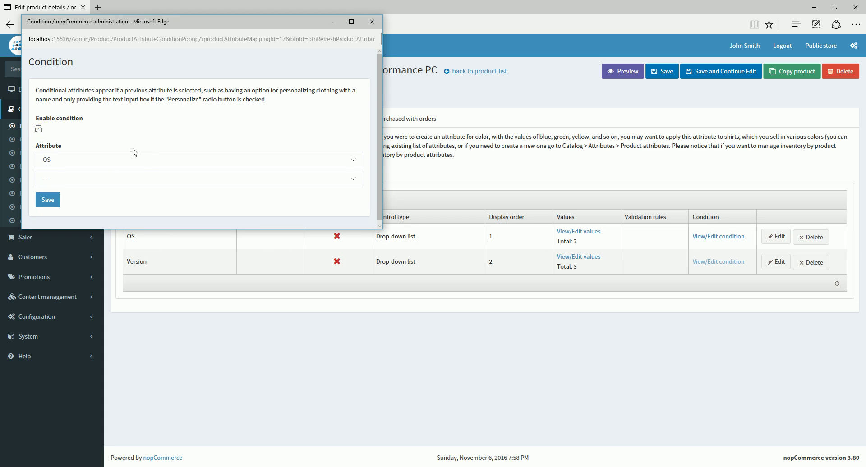
pyautogui.click(88, 163)
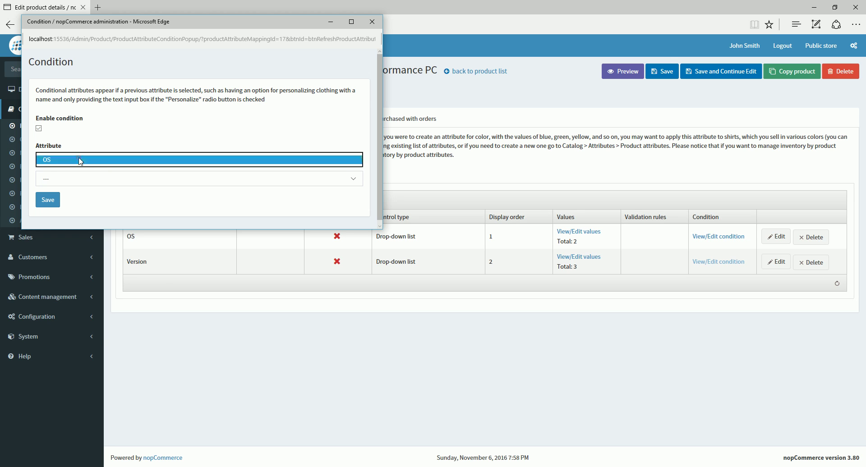
pyautogui.click(94, 179)
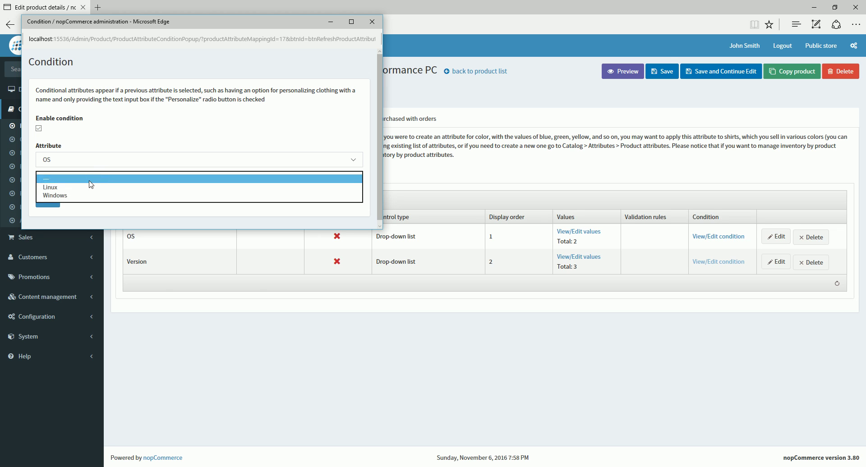
pyautogui.click(66, 196)
pyautogui.click(50, 200)
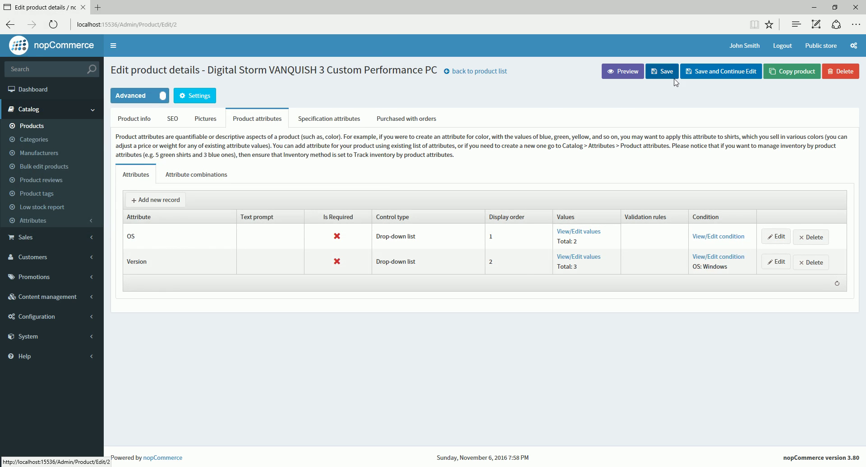
pyautogui.click(704, 76)
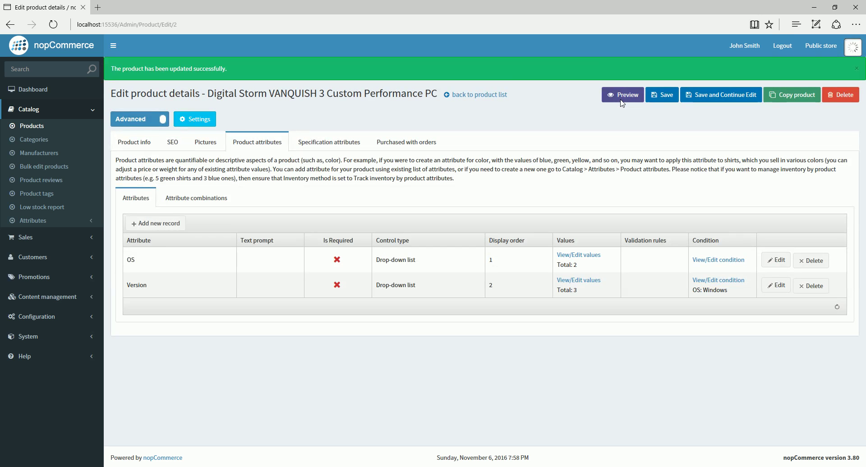
# Open the public store in a new browser tab and switch to it
pyautogui.rightClick(816, 50)
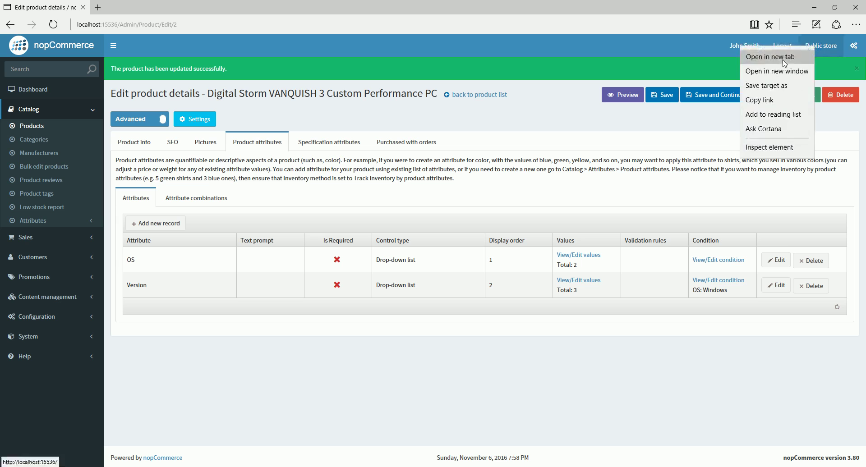
pyautogui.click(808, 54)
pyautogui.click(115, 8)
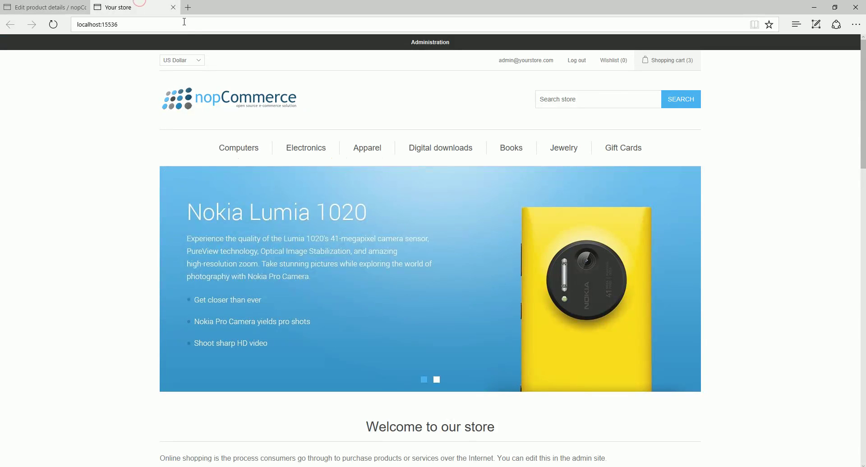
# Open the Digital Storm VANQUISH 3 Custom Performance PC product page from the Desktops category under Computers
pyautogui.moveTo(243, 158)
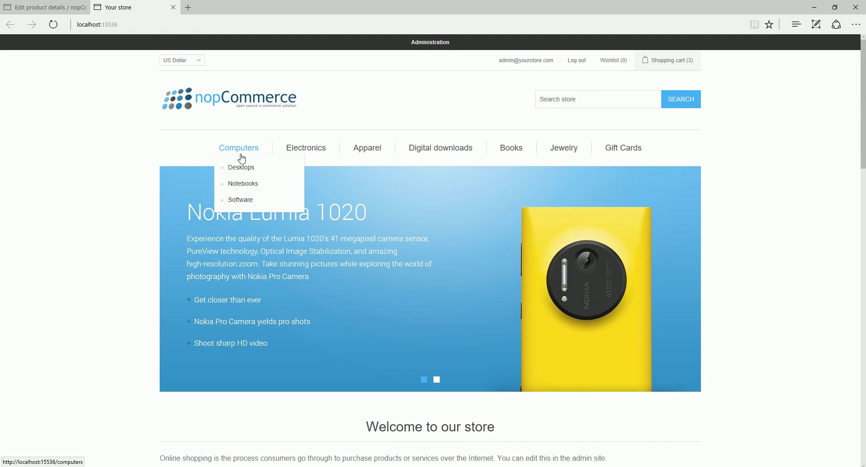
pyautogui.click(246, 168)
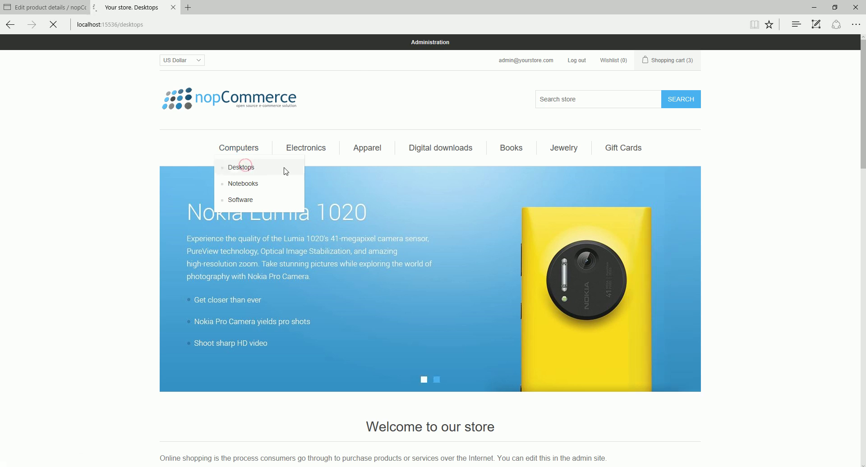
pyautogui.scroll(-5, 311, 190)
pyautogui.click(469, 239)
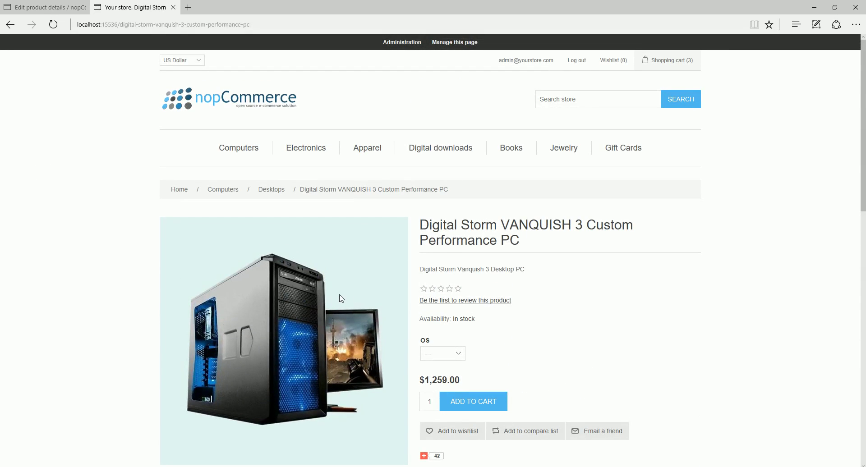
# Choose Linux as the product's OS to check how the conditional Version attribute responds
pyautogui.scroll(-3, 493, 341)
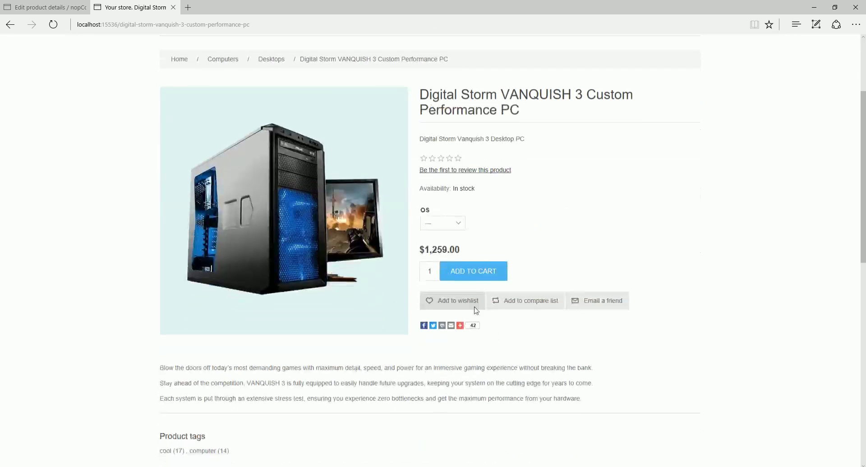
pyautogui.click(442, 229)
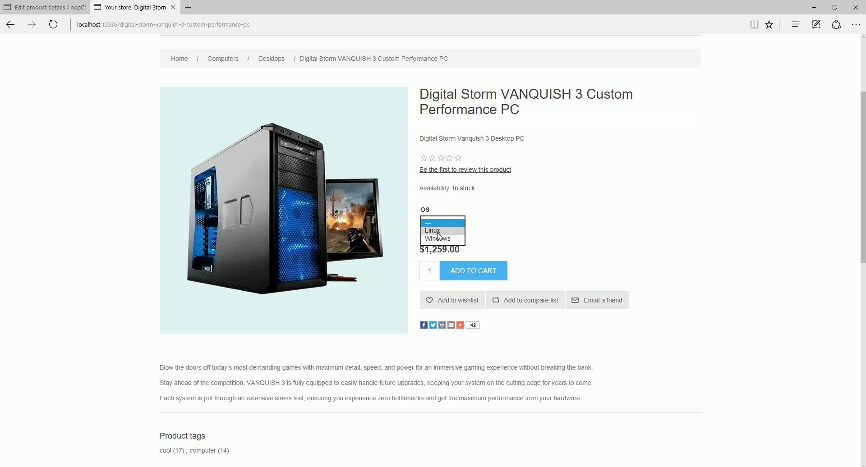
pyautogui.click(441, 230)
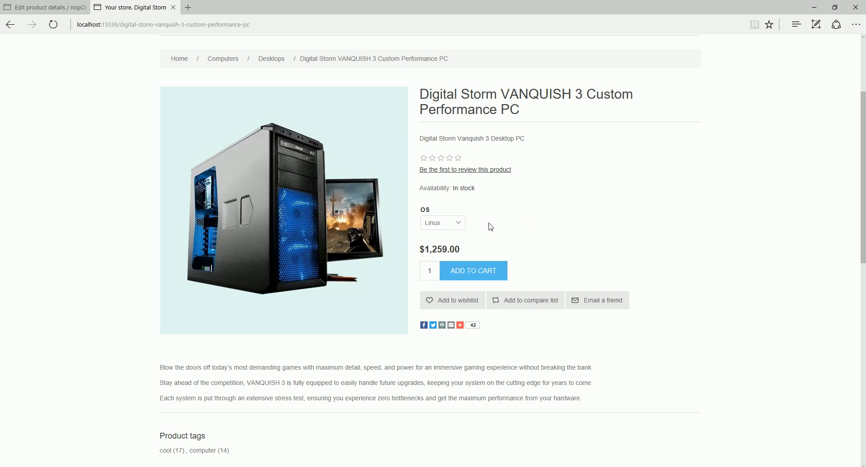
# Set the product's OS to Windows and examine the choices offered by the Version attribute
pyautogui.click(438, 222)
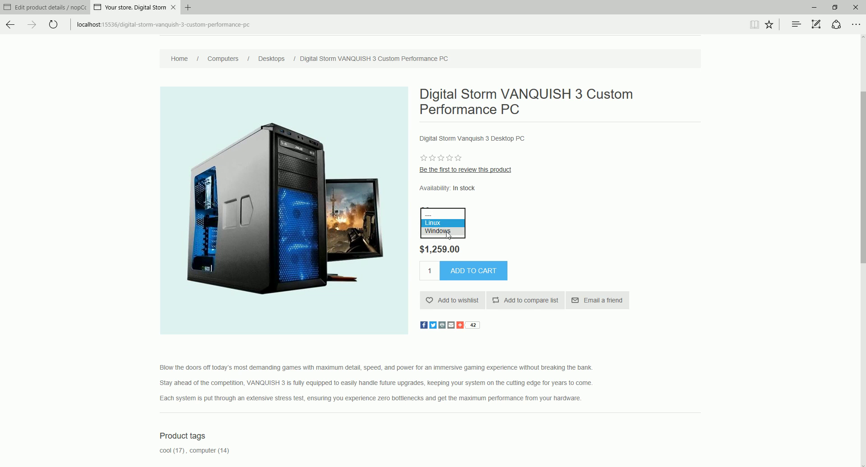
pyautogui.click(446, 232)
pyautogui.click(440, 251)
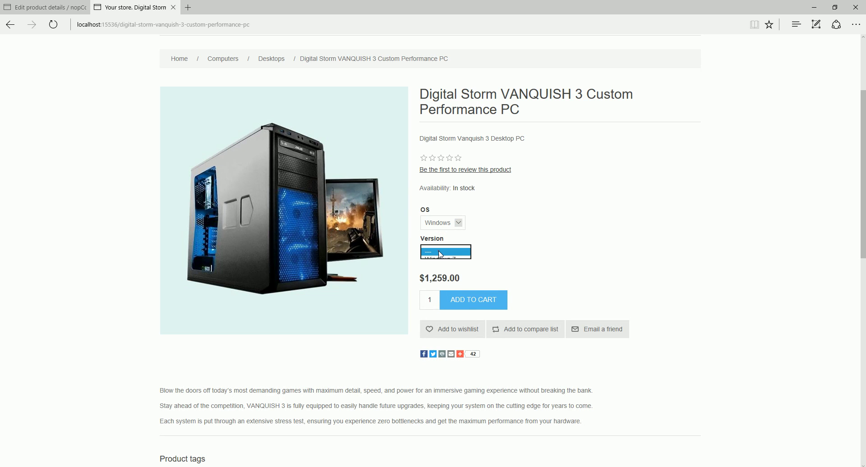
pyautogui.click(490, 236)
pyautogui.click(448, 251)
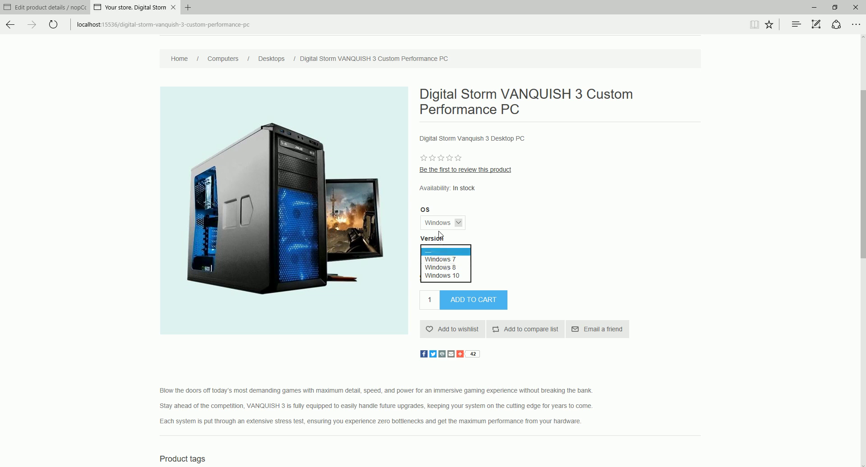
pyautogui.click(477, 231)
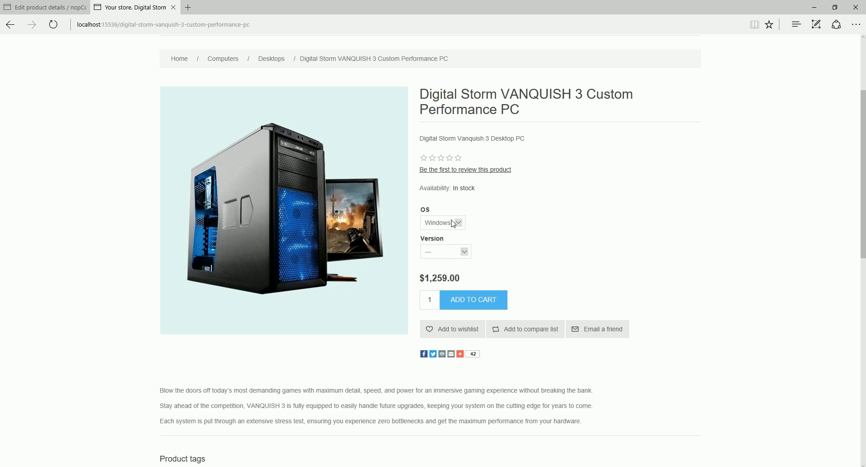
# Add the product to the cart with Version set to Windows 10, and open the shopping cart
pyautogui.click(462, 252)
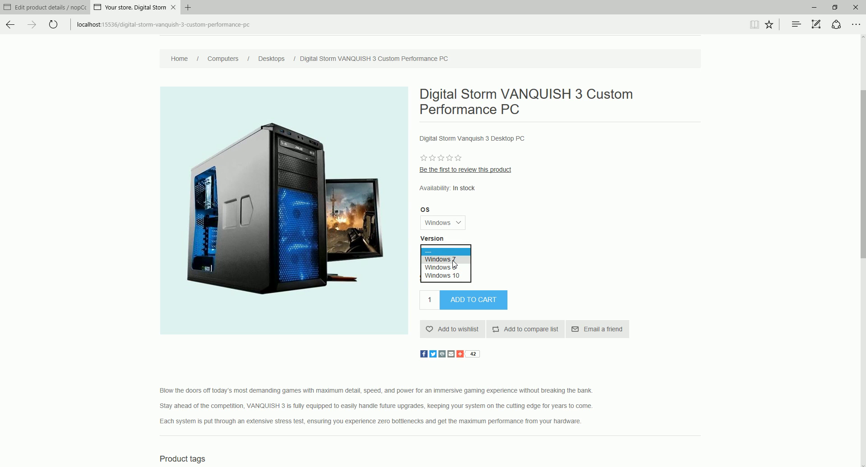
pyautogui.click(457, 276)
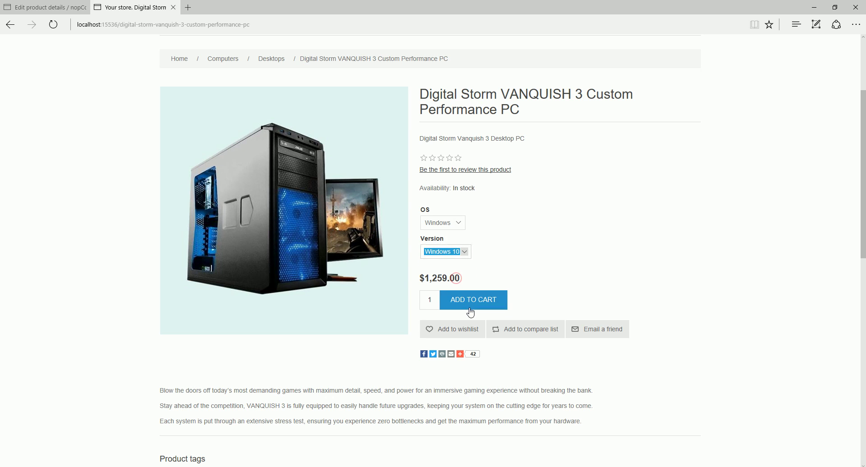
pyautogui.click(470, 311)
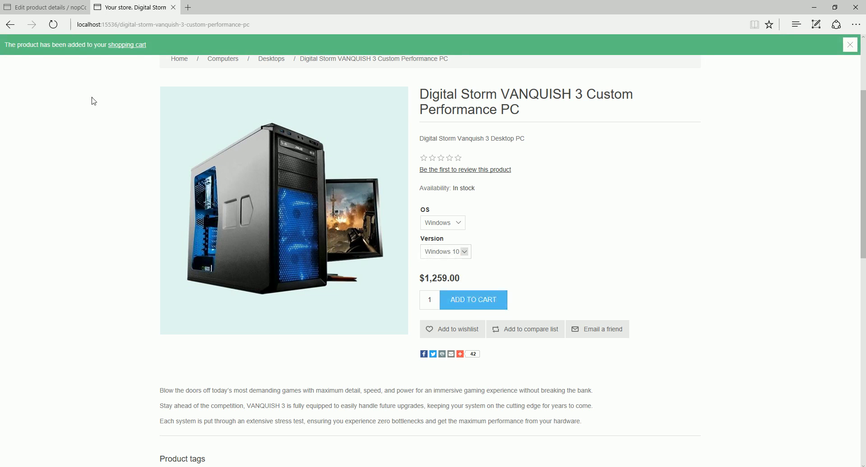
pyautogui.click(130, 46)
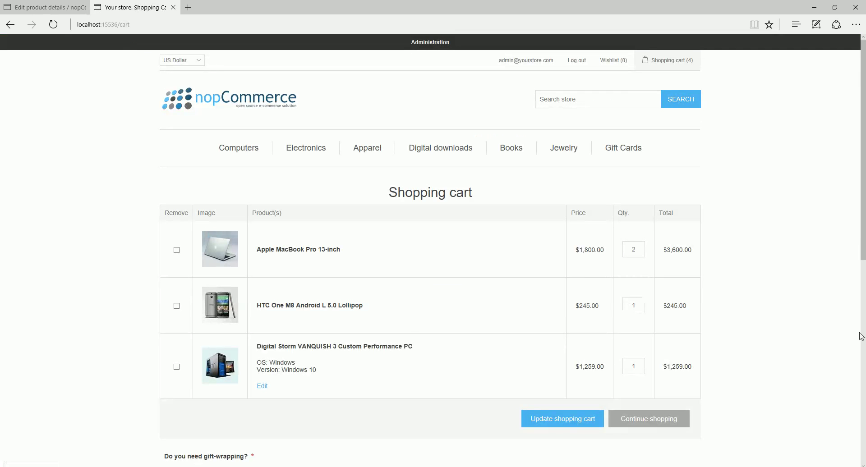